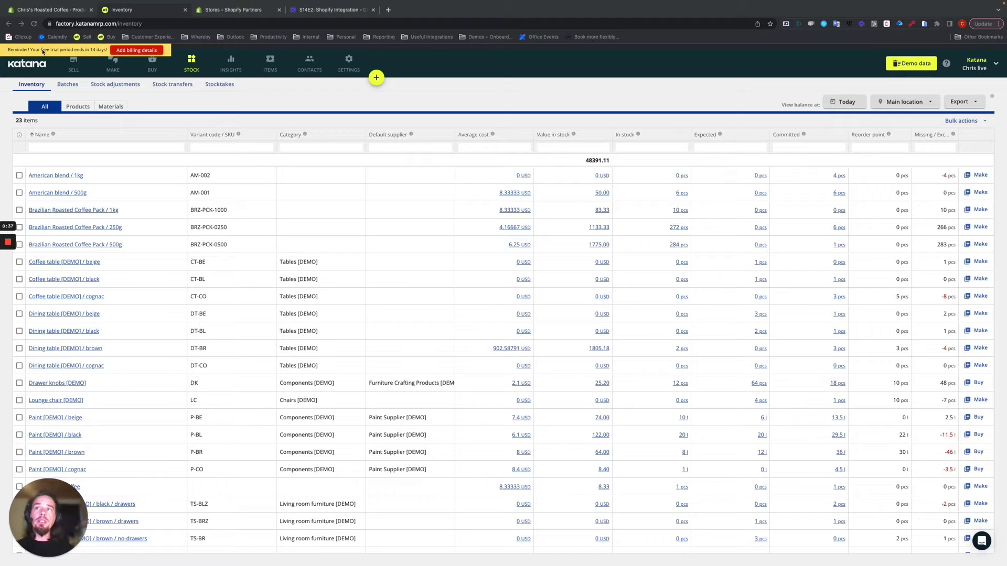
Compare Shopify's American blend page and Katana's inventory, ending on Shopify showing 500g at 0 available
left_click(43, 10)
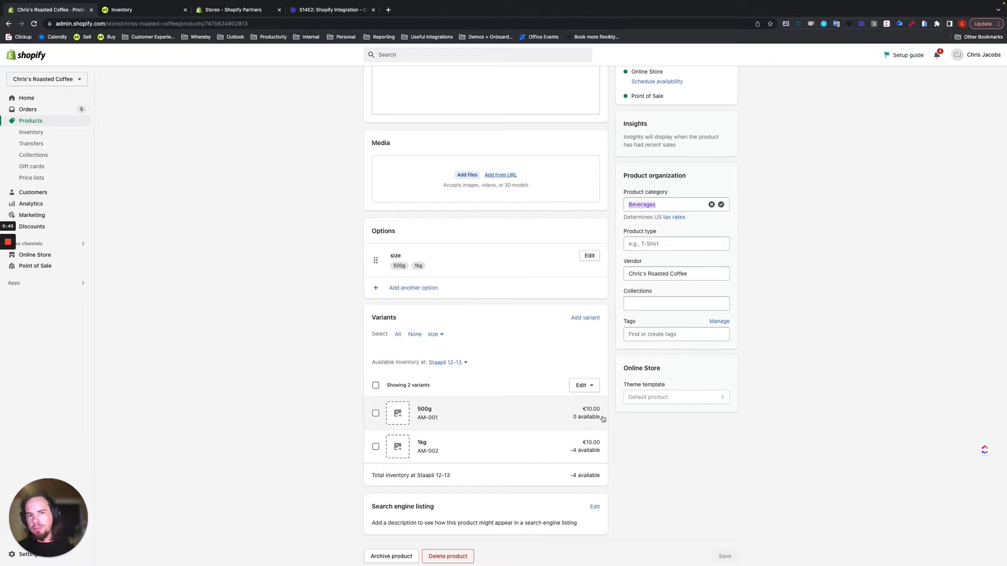
scroll(269, 416, "up", 3)
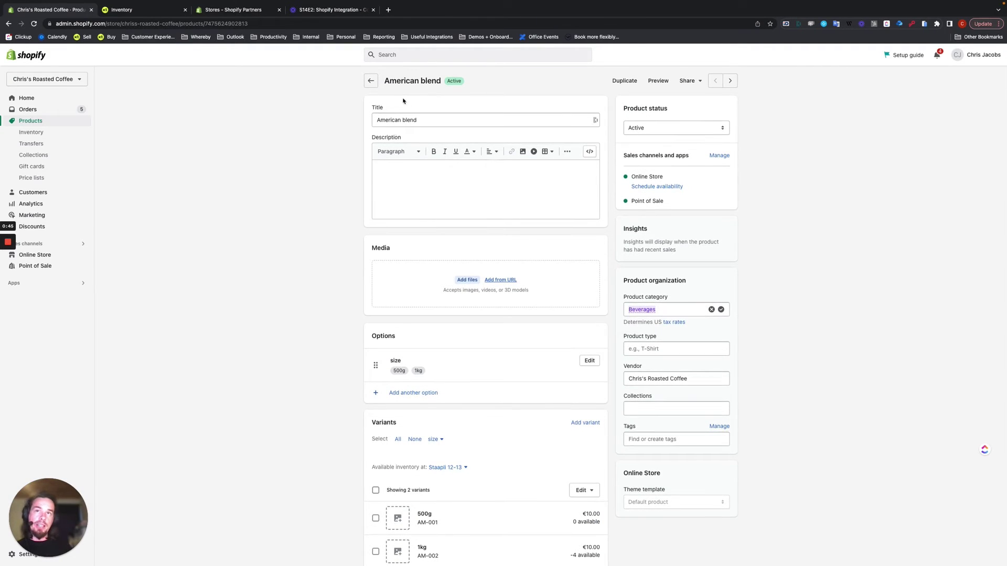
scroll(288, 127, "down", 3)
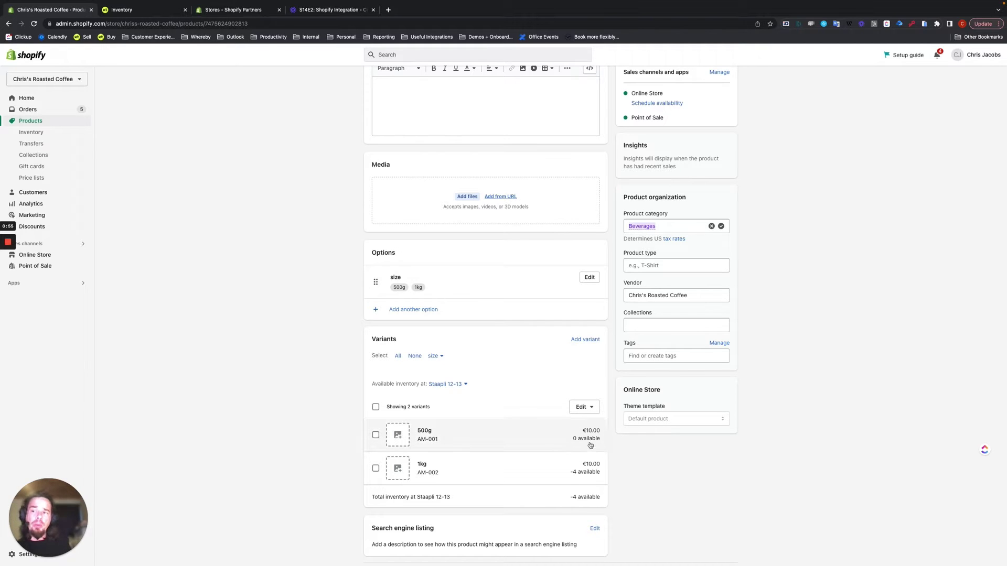
left_click(136, 12)
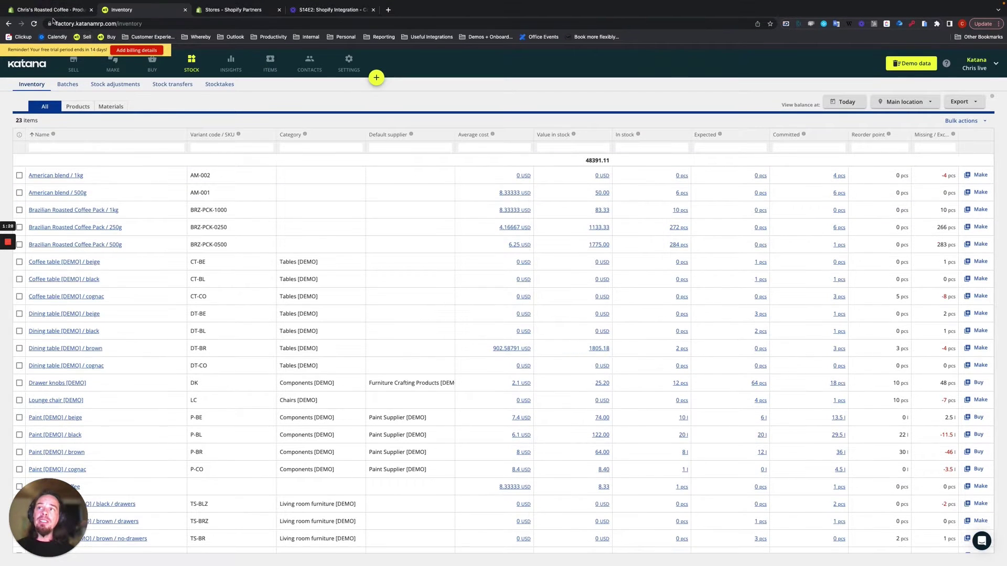
left_click(54, 12)
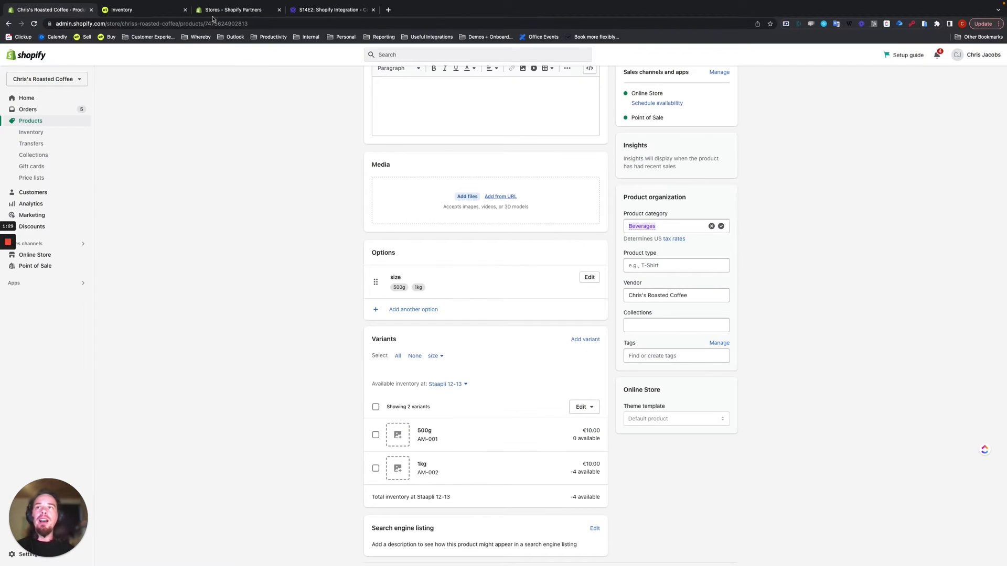
left_click(129, 10)
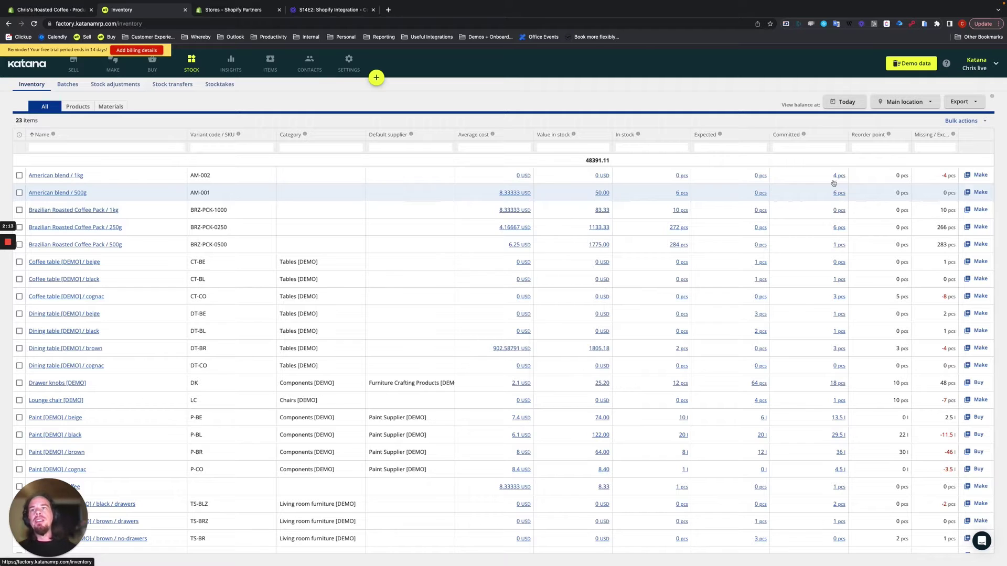
left_click(35, 12)
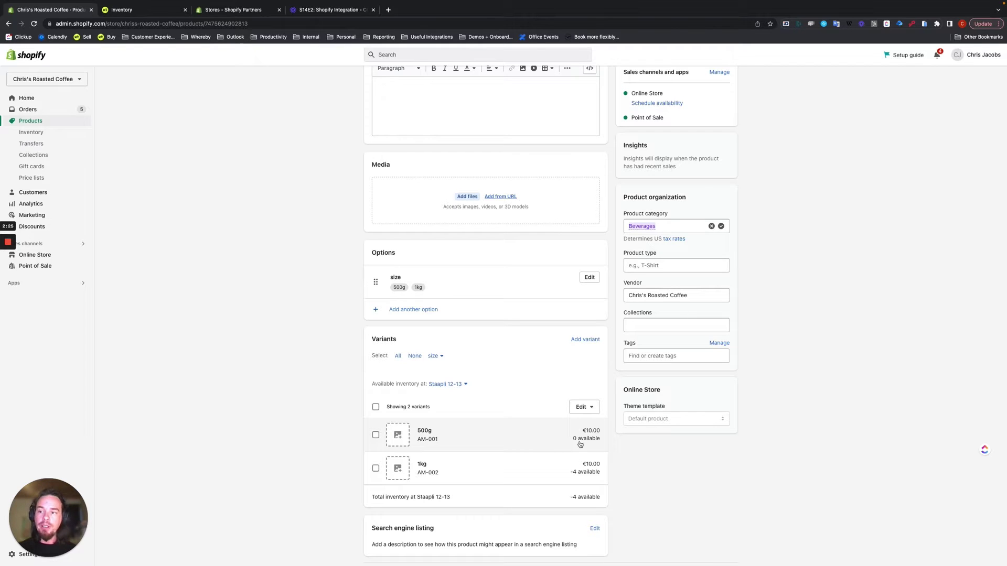
Review the Katana inventory table, then view the Shopify Partners list of 4 development stores
left_click(140, 11)
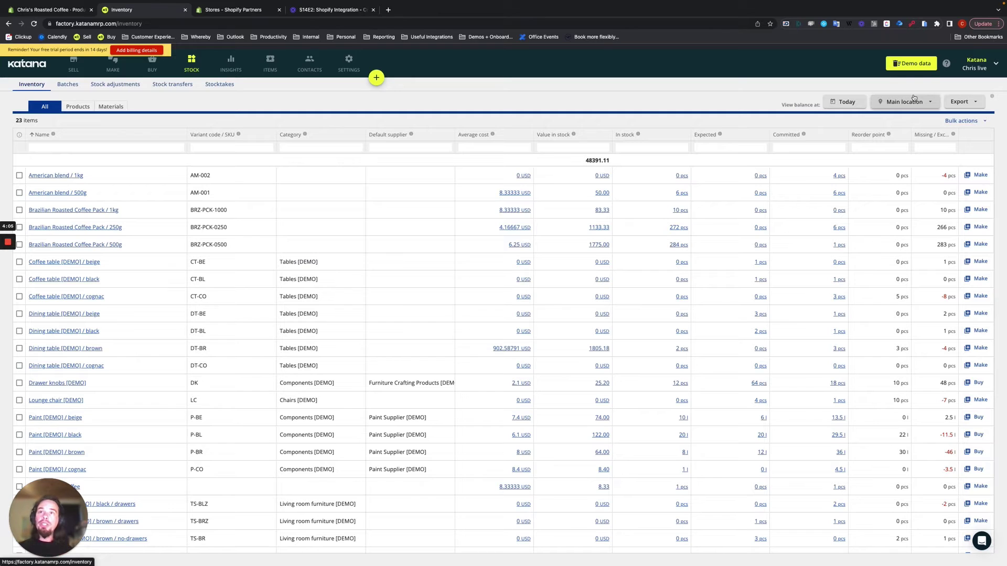
left_click(231, 10)
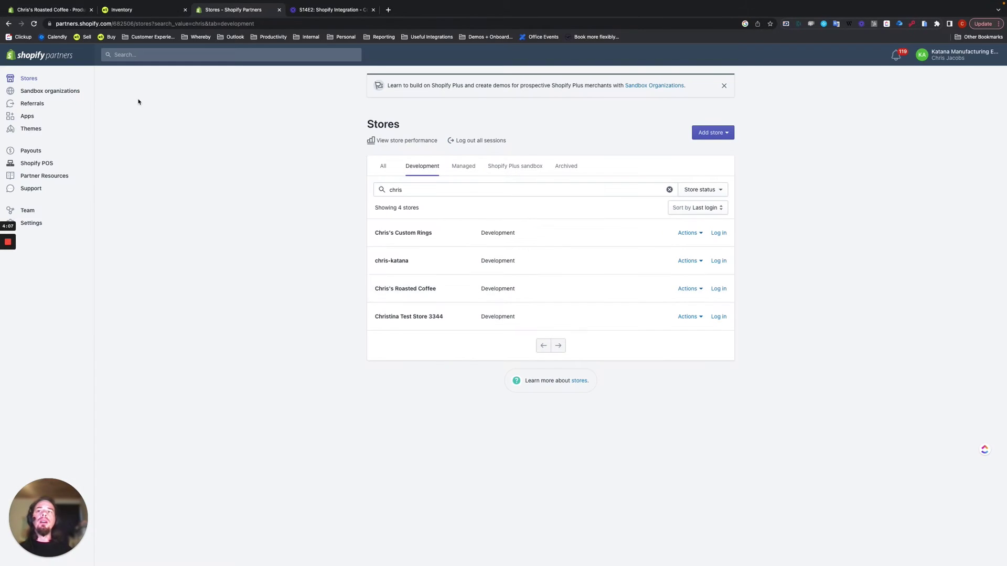
Glance at the American blend product page, then return to Katana's 23-item inventory table
left_click(37, 10)
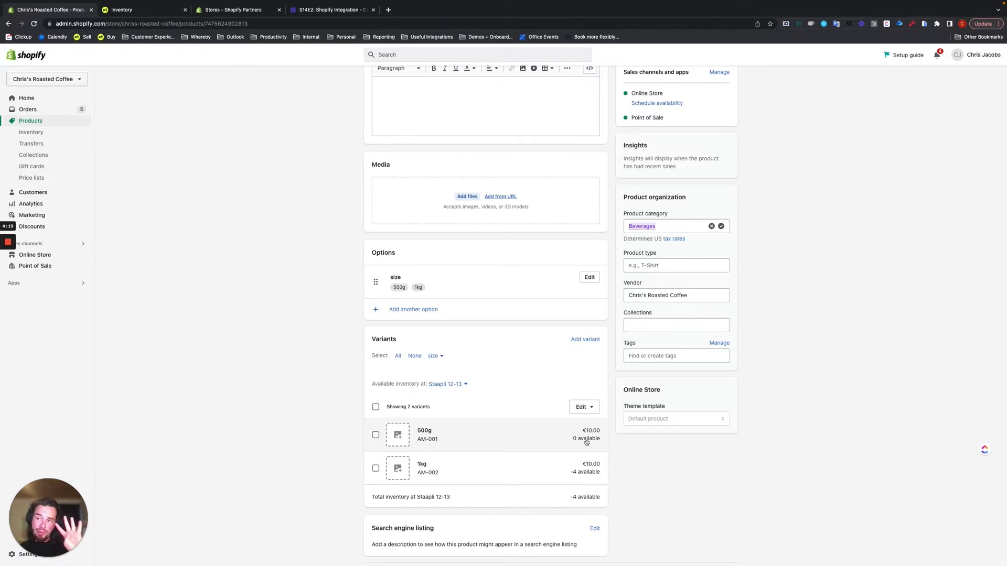
left_click(135, 11)
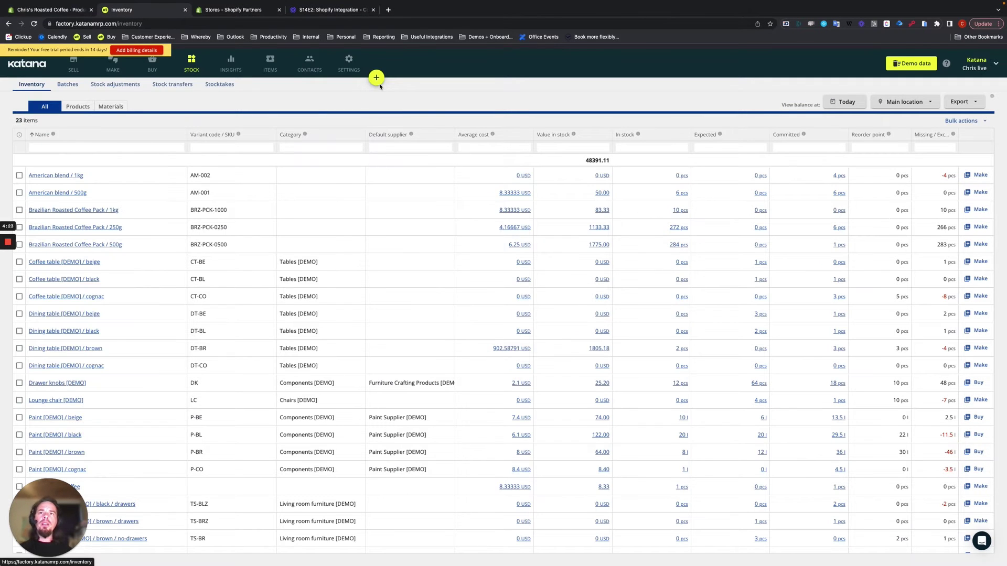
Create stock adjustment SA-1 adding 4 pcs to American blend / 500g, bringing it to 10 pcs
mouse_move(376, 79)
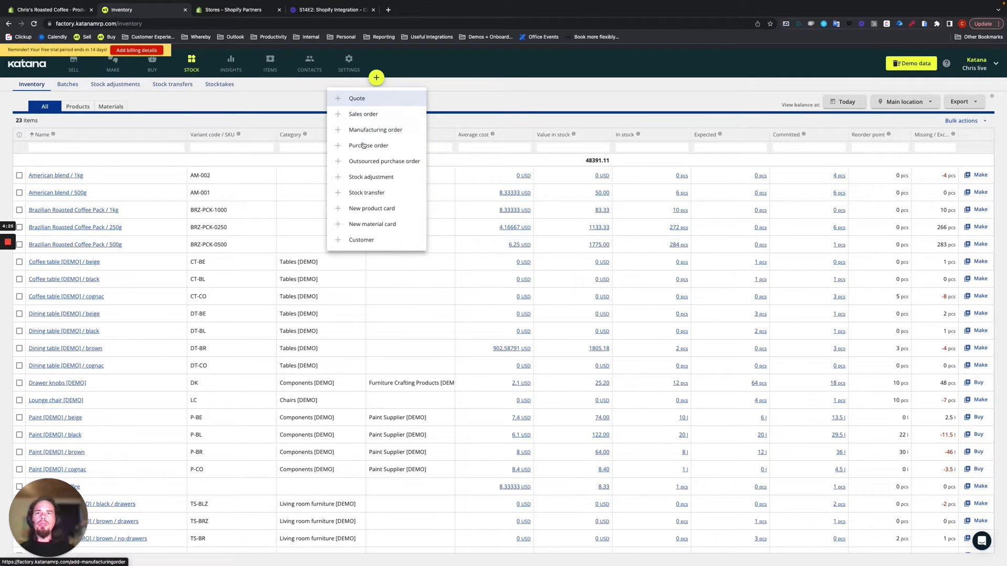
left_click(366, 192)
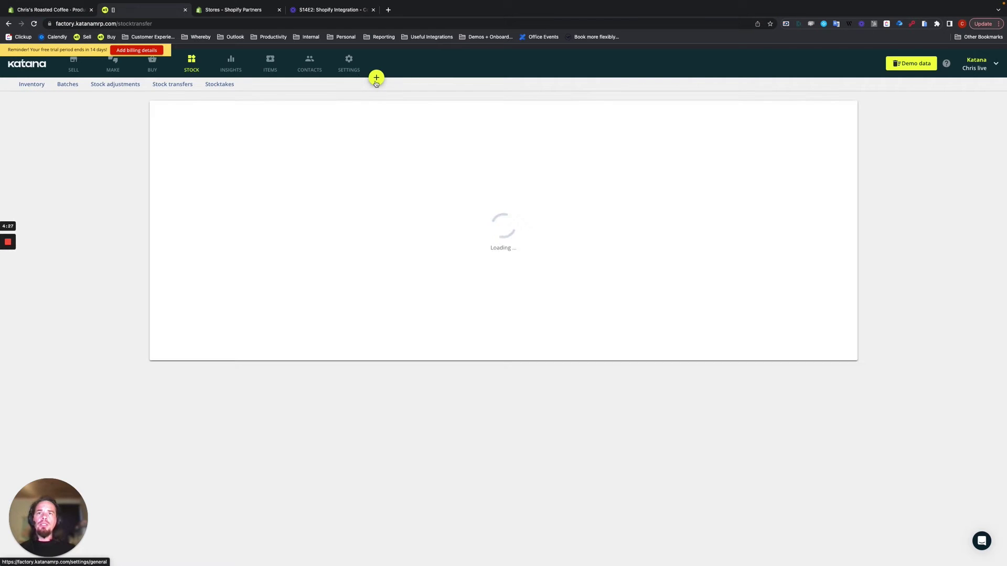
mouse_move(376, 79)
left_click(371, 177)
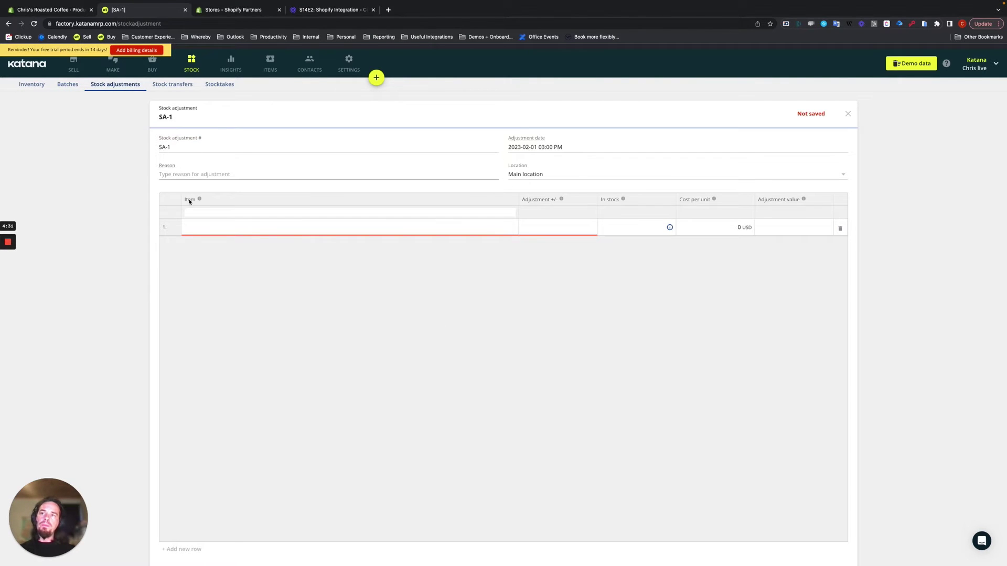
left_click(194, 227)
type("america")
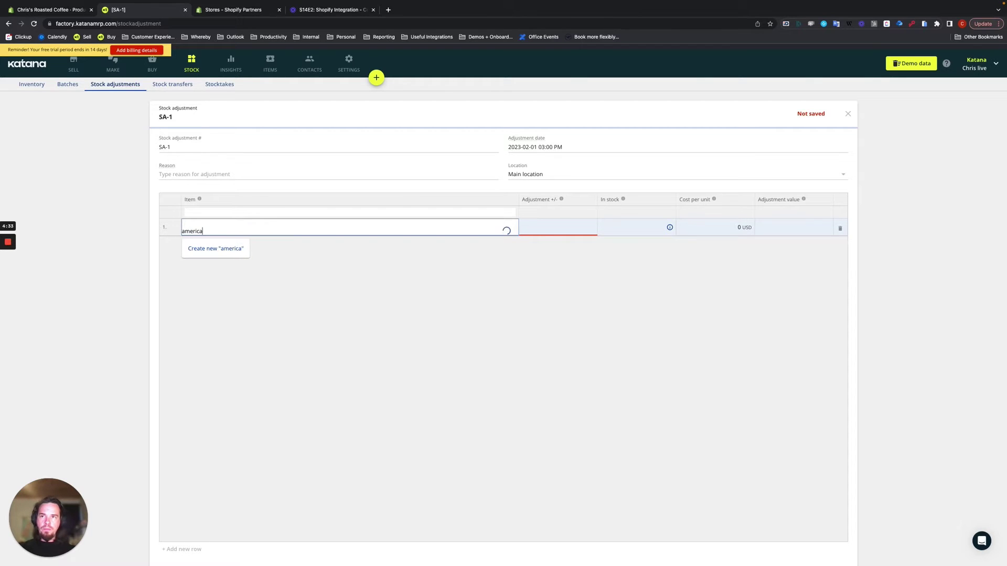
type("n")
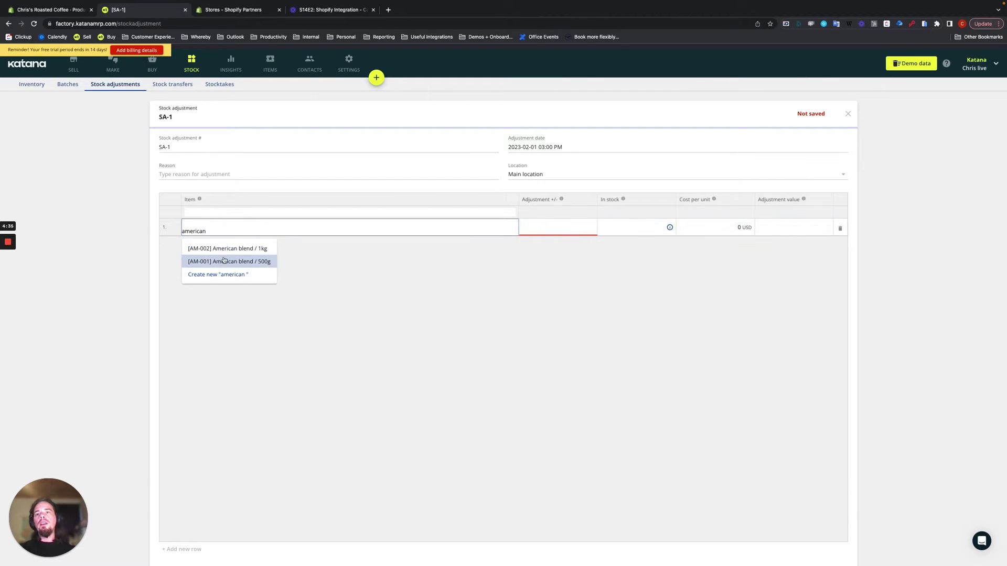
left_click(226, 260)
left_click(572, 234)
type("4")
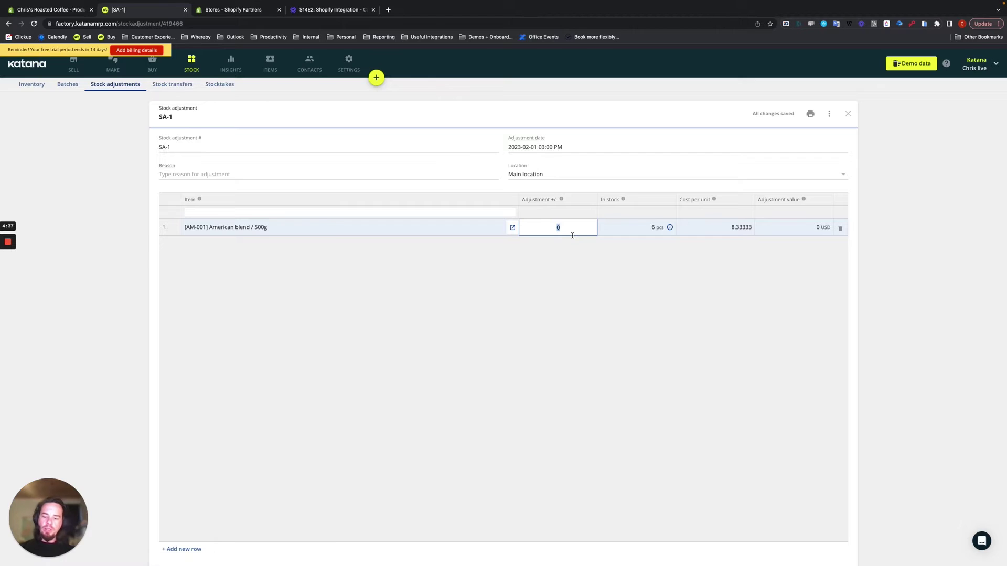
left_click(563, 322)
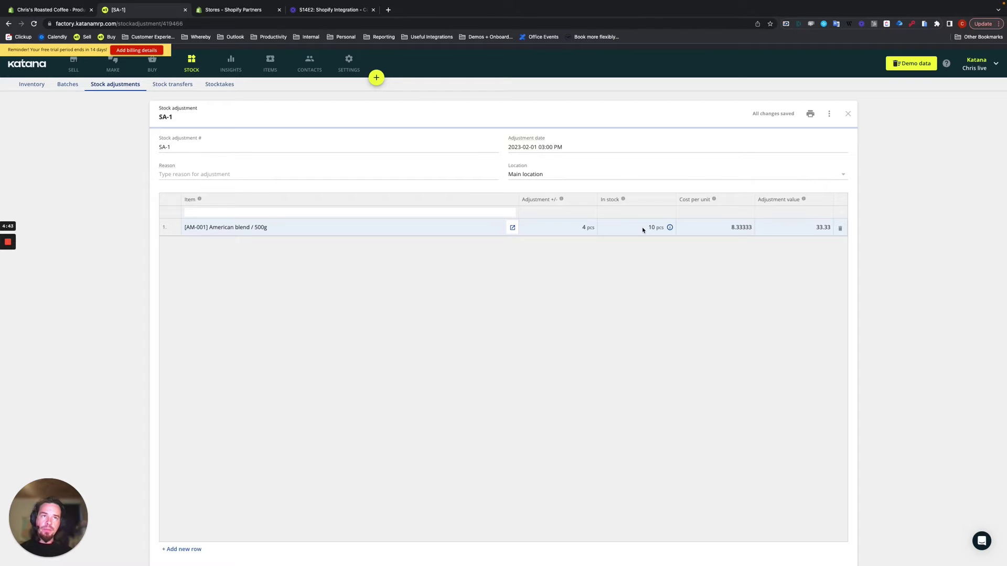
left_click(848, 113)
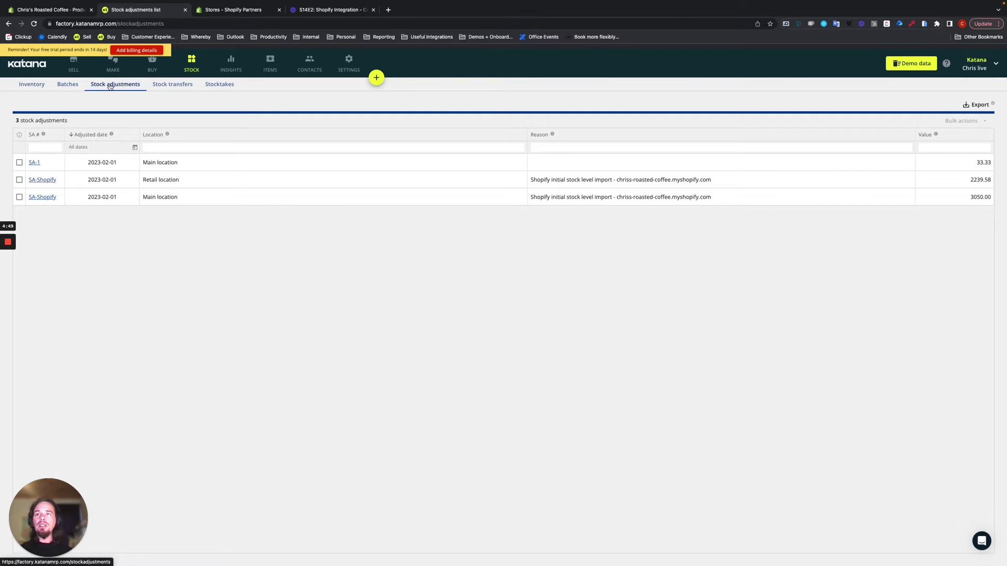
Go to the STOCK inventory list, showing American blend / 500g at 10 pcs, 6 committed
left_click(194, 66)
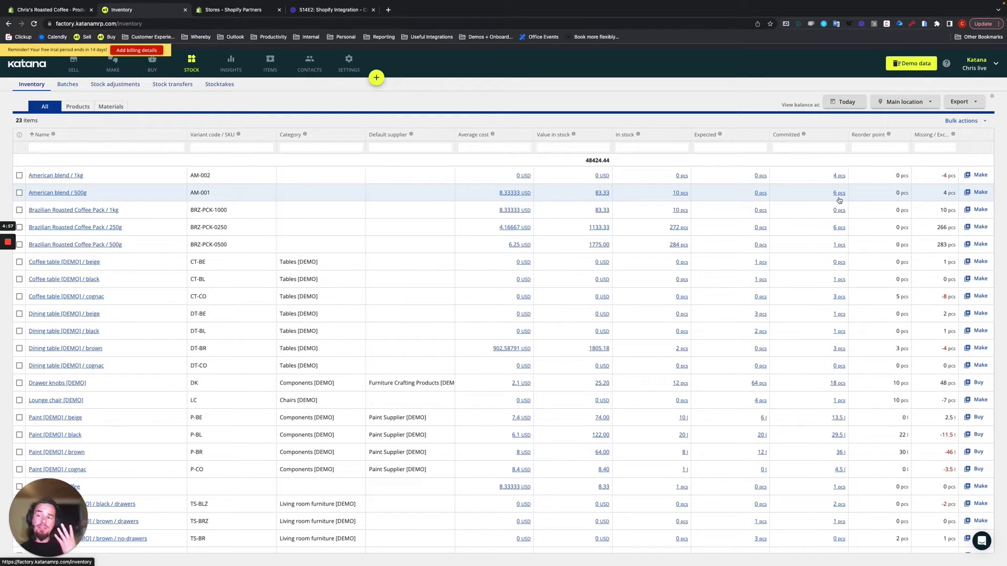
Reload the Shopify American blend page and scroll down to its Variants section
left_click(58, 12)
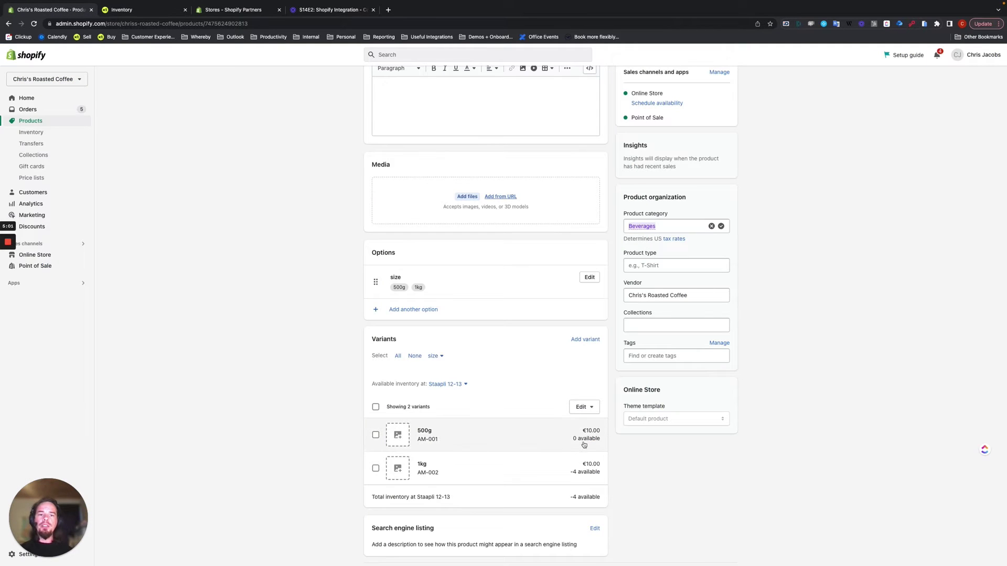
left_click(34, 24)
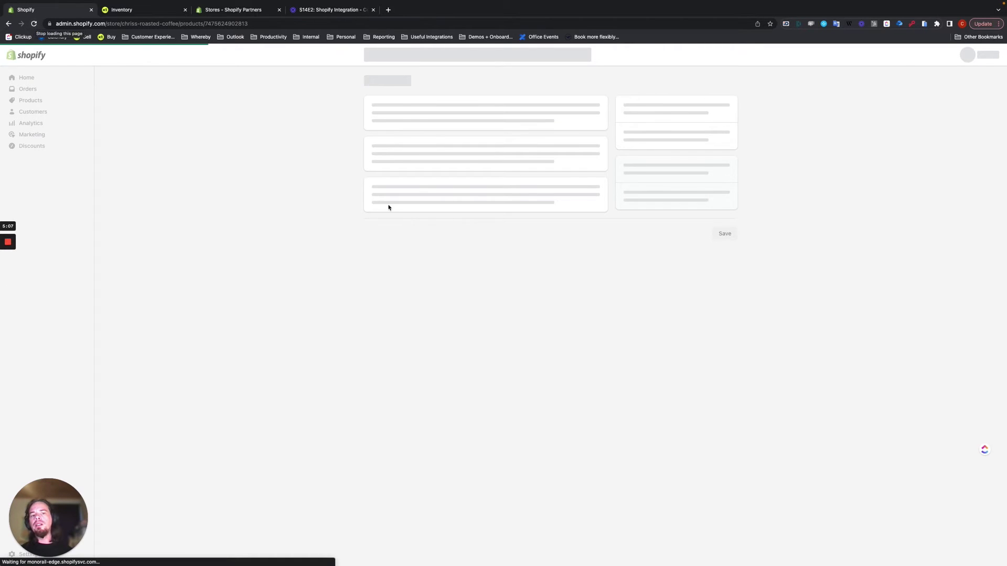
scroll(467, 344, "down", 3)
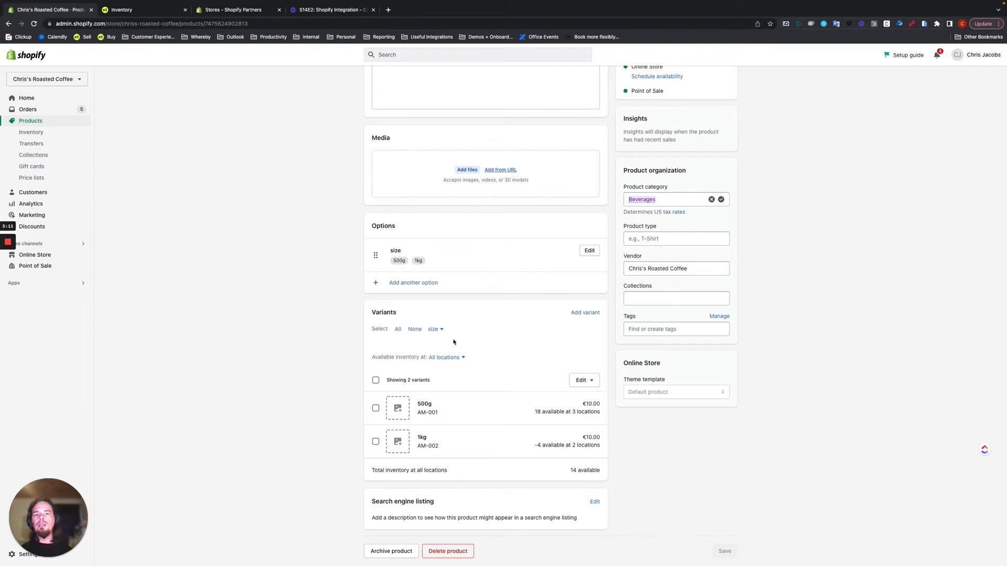
Filter variant stock to the Staapli 12-13 location, where 500g now shows 4 available
left_click(445, 361)
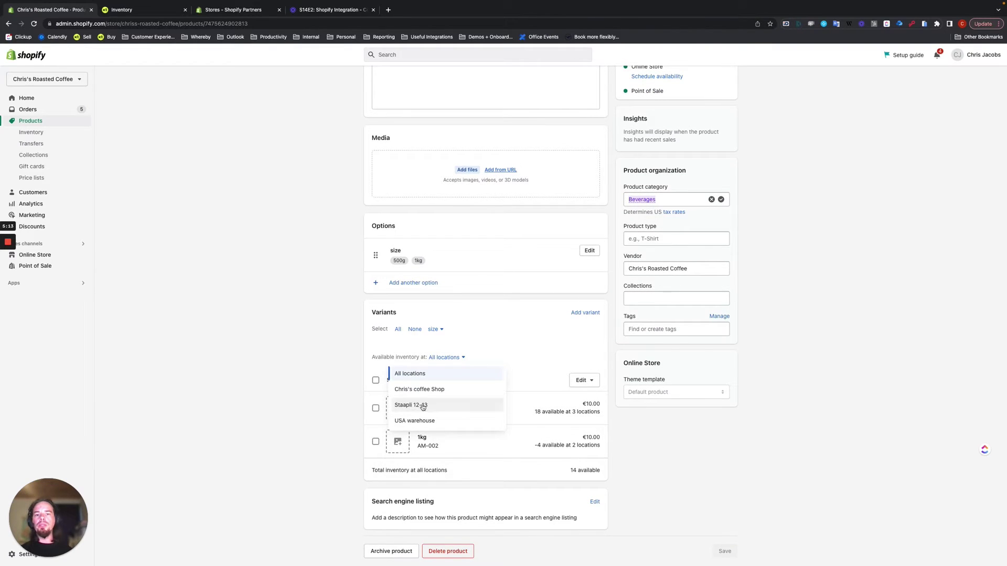
left_click(425, 408)
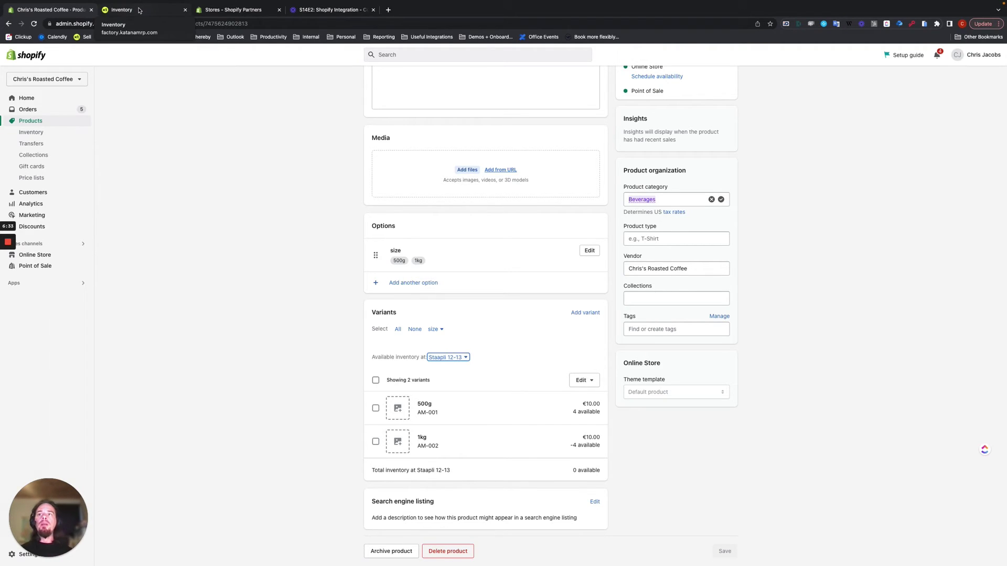
Start a new Katana sales order for a newly created customer named 'customer 1'
left_click(140, 10)
left_click(376, 78)
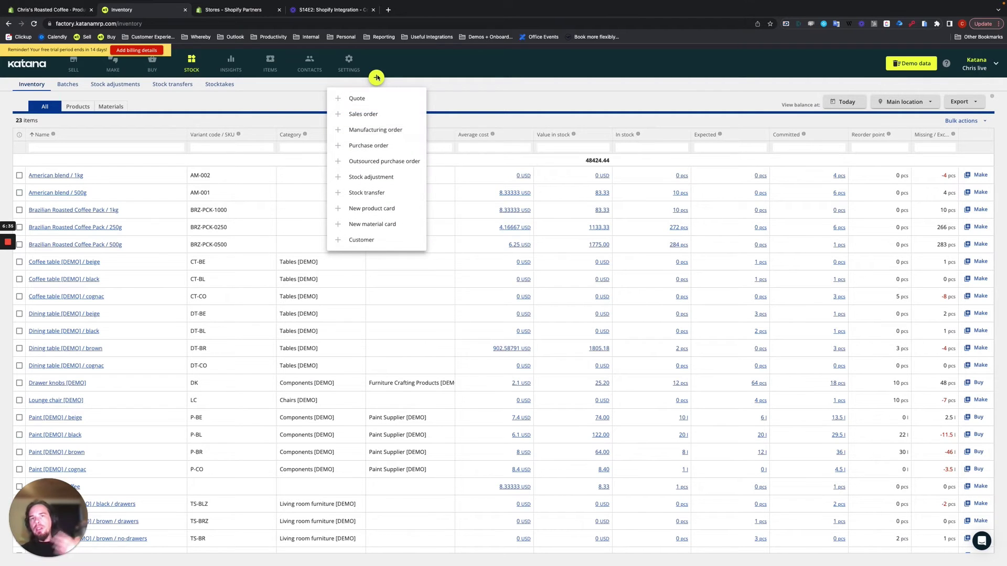
left_click(367, 113)
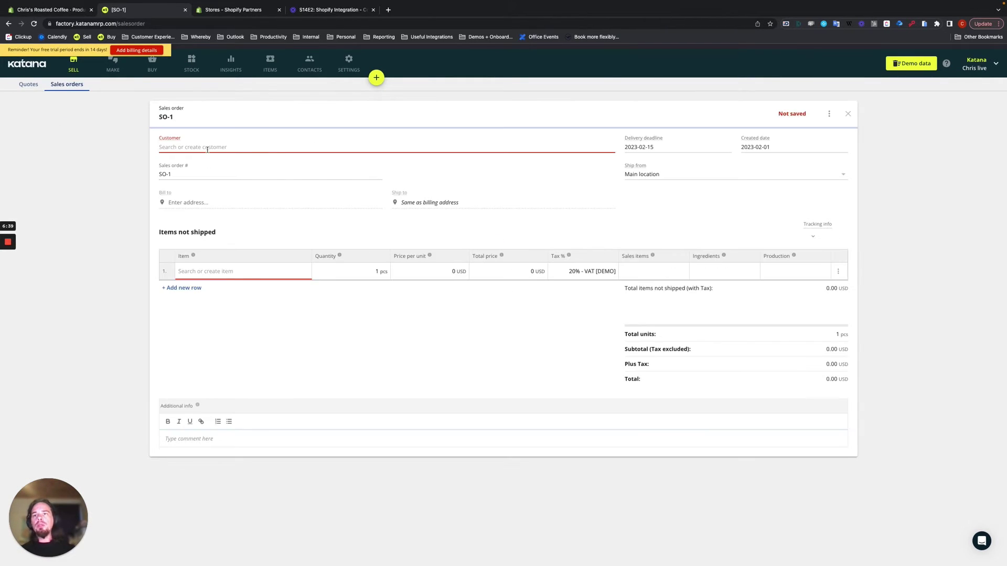
left_click(207, 150)
type("customer 1")
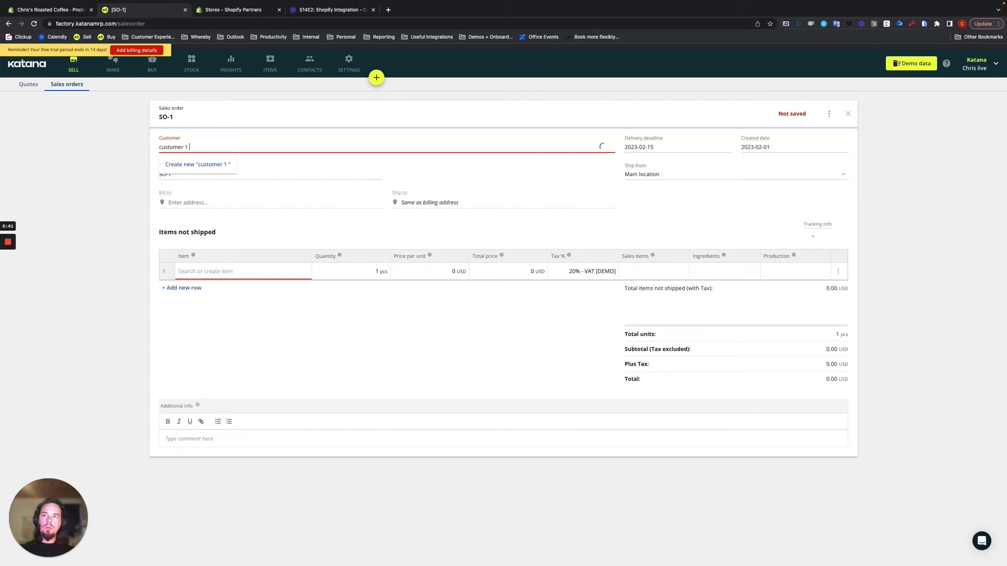
left_click(192, 165)
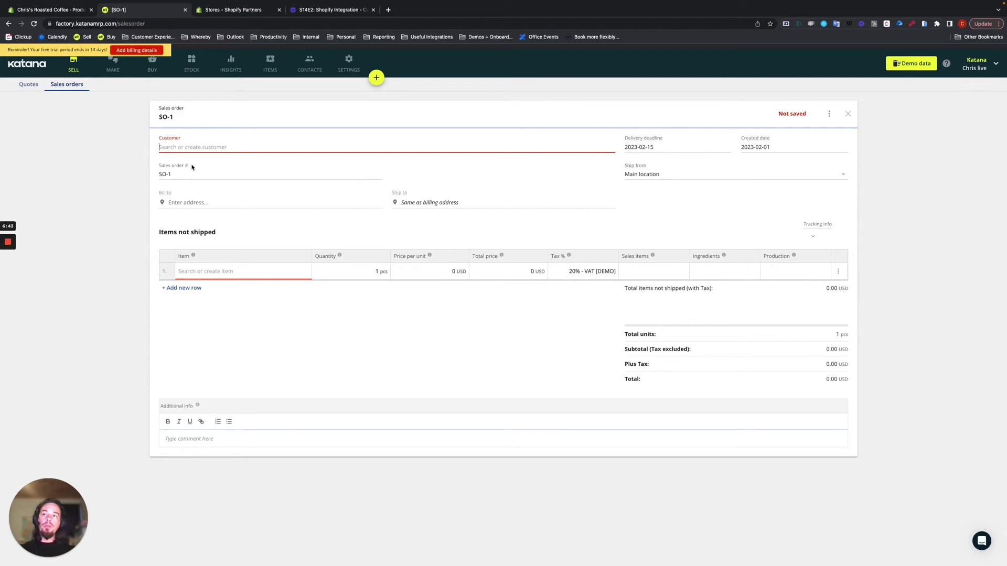
Add 2 pcs of American blend / 500g to the order, then return to inventory
left_click(225, 271)
type("a")
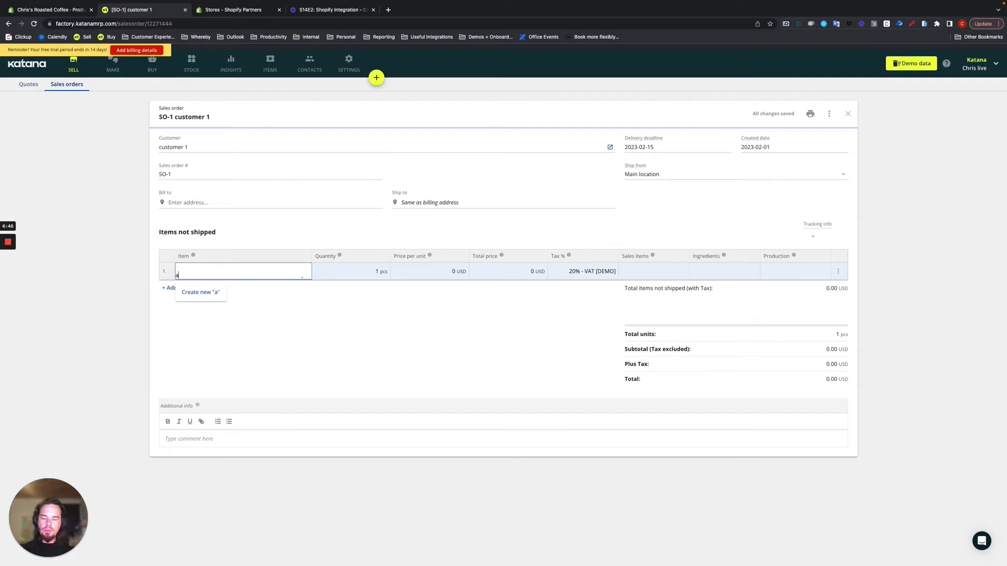
type("merican")
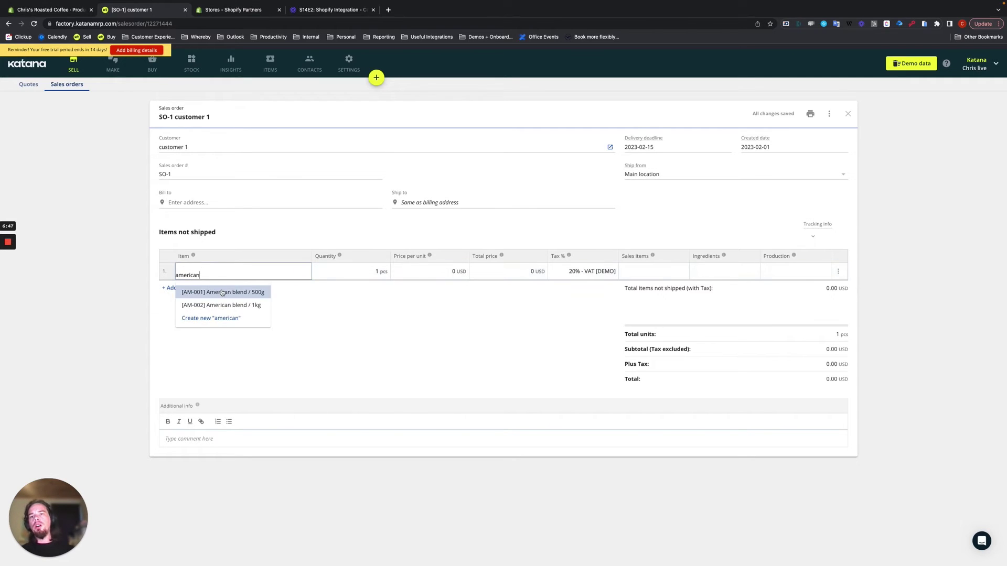
left_click(222, 293)
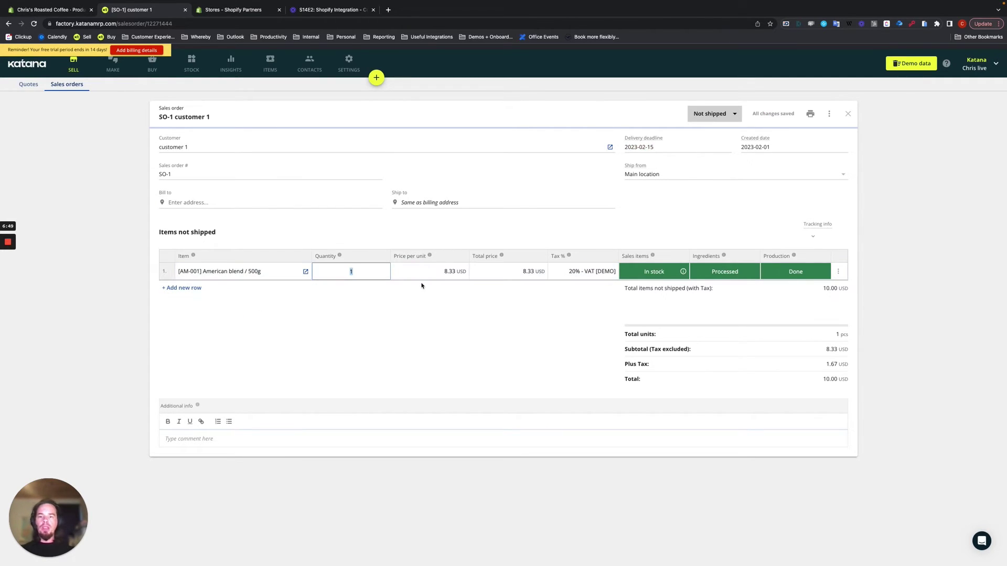
type("2")
left_click(430, 351)
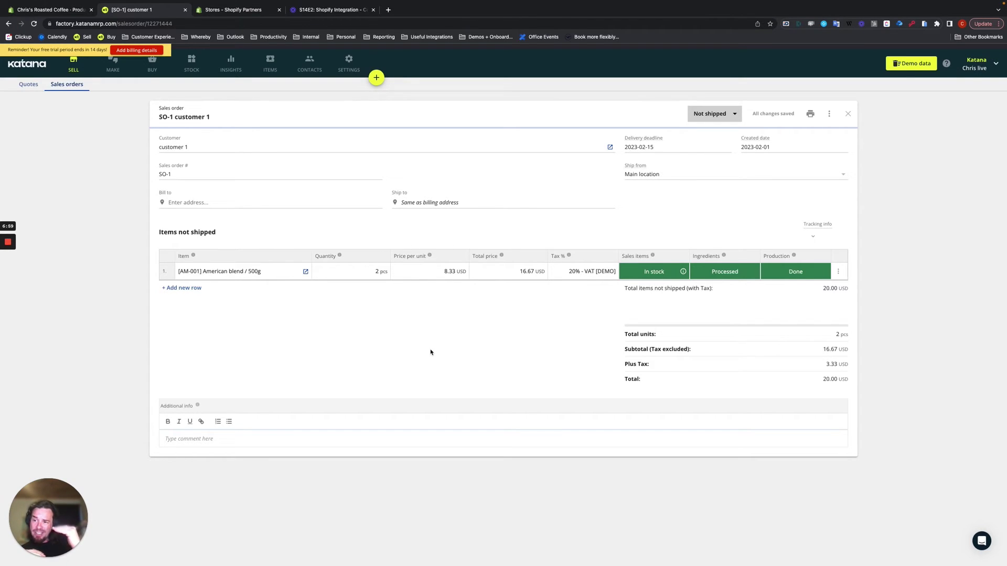
left_click(193, 65)
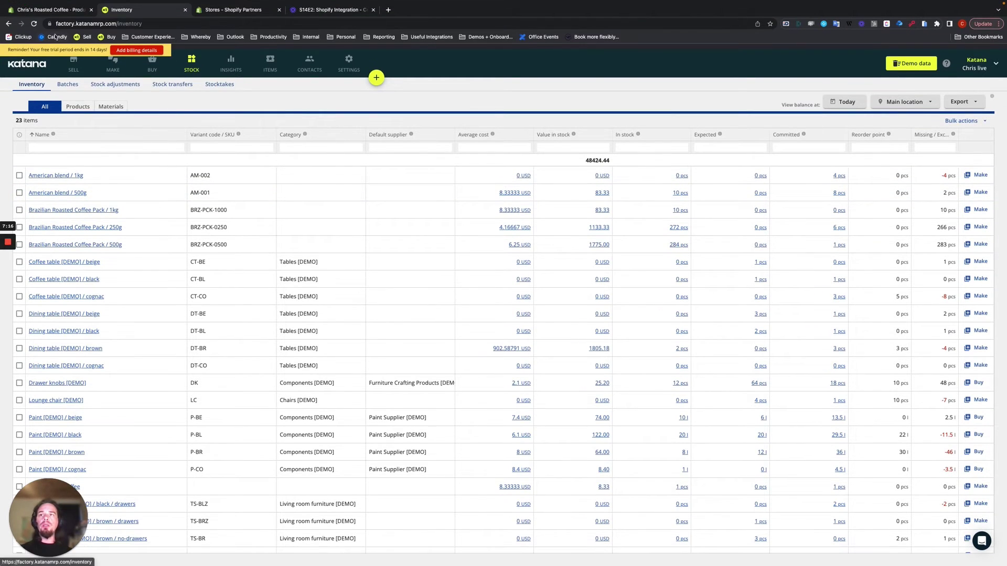
Reload Shopify, confirm 500g shows 2 available at Staapli 12-13, then return to Katana inventory
left_click(43, 11)
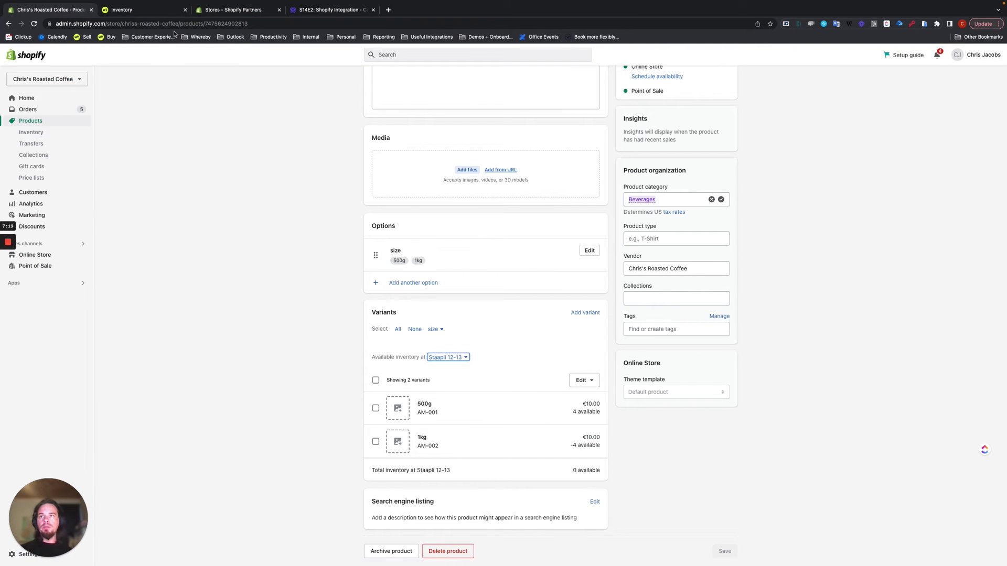
left_click(33, 24)
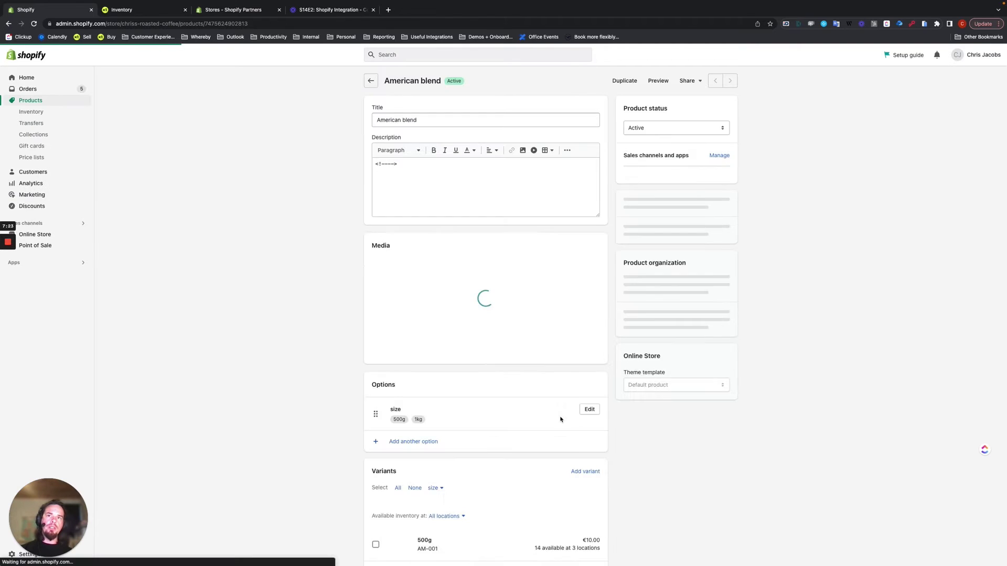
scroll(559, 420, "down", 2)
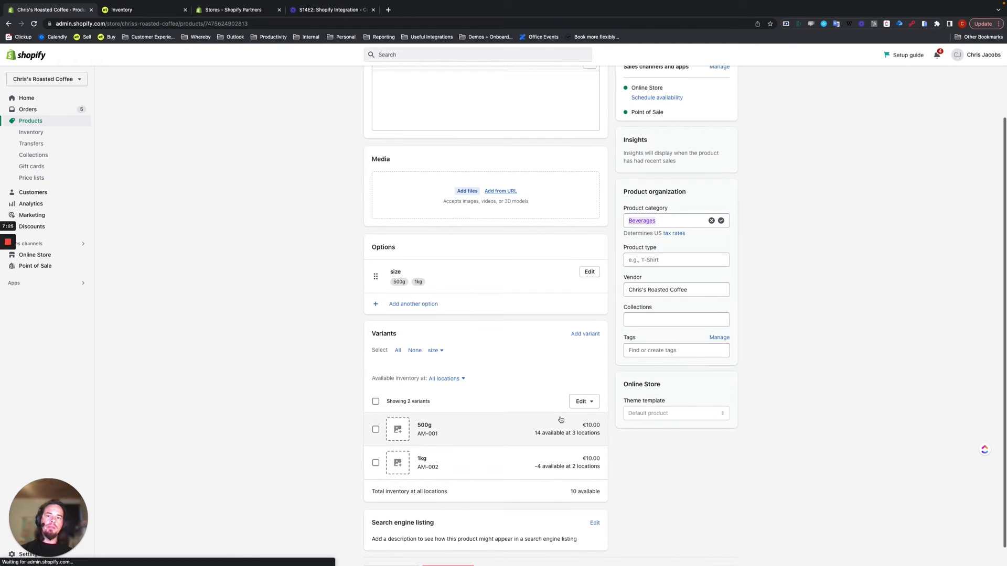
scroll(559, 418, "down", 1)
left_click(447, 366)
left_click(419, 416)
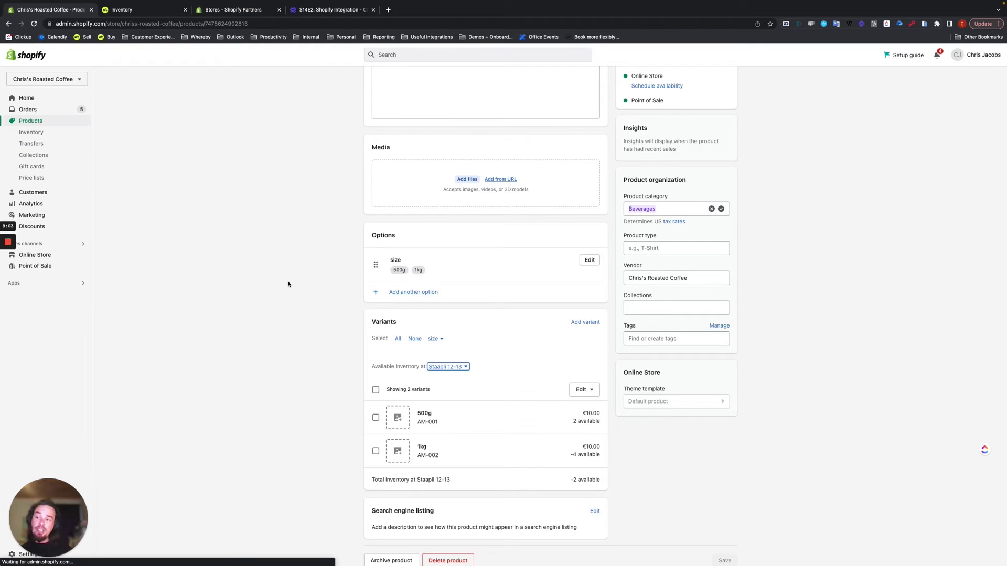
left_click(134, 10)
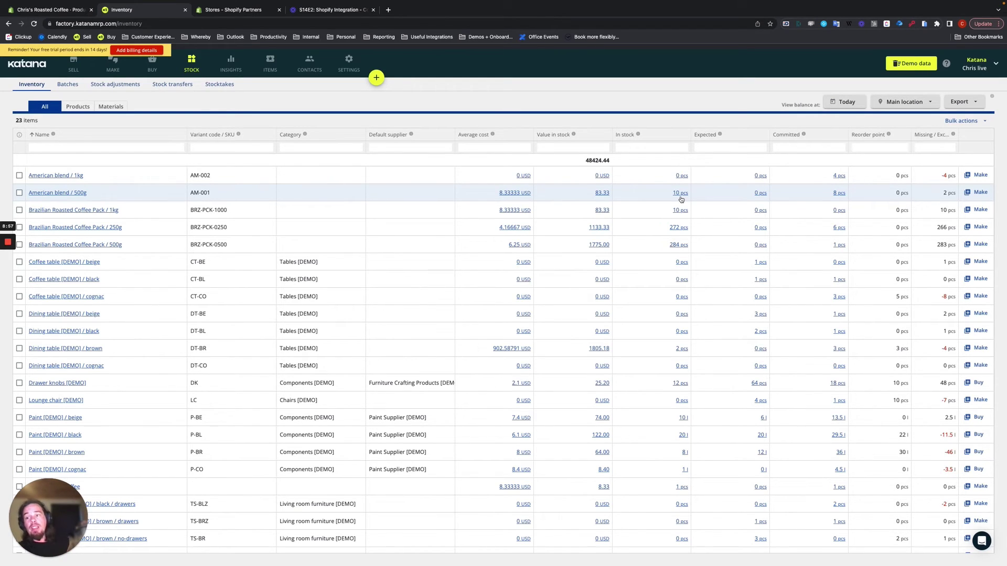
In the SELL open orders list, drag order #1023 from rank 11 up to rank 8
left_click(74, 65)
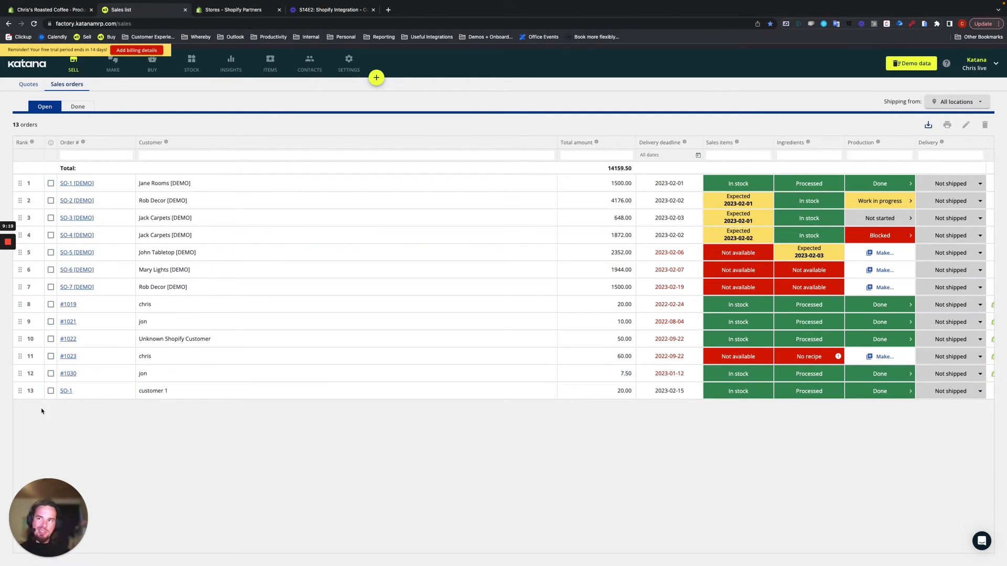
left_click_drag(20, 356, 20, 299)
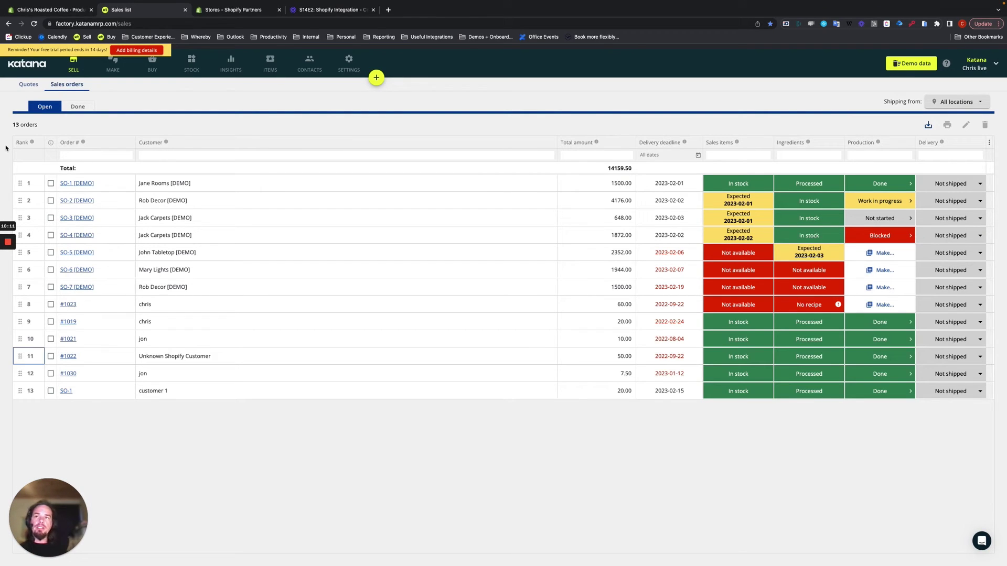
Return to the Stock inventory list to check American blend stock levels
left_click(191, 63)
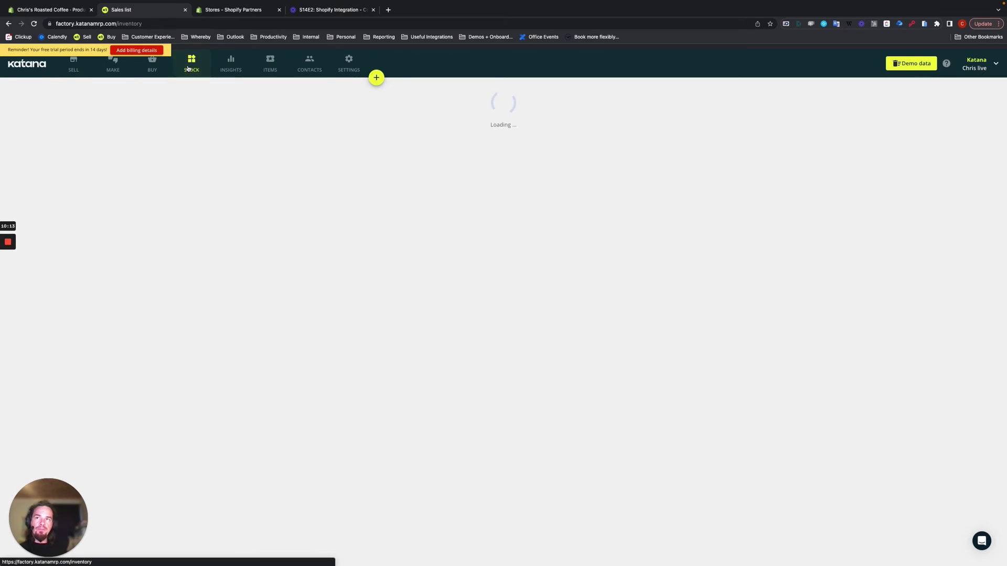